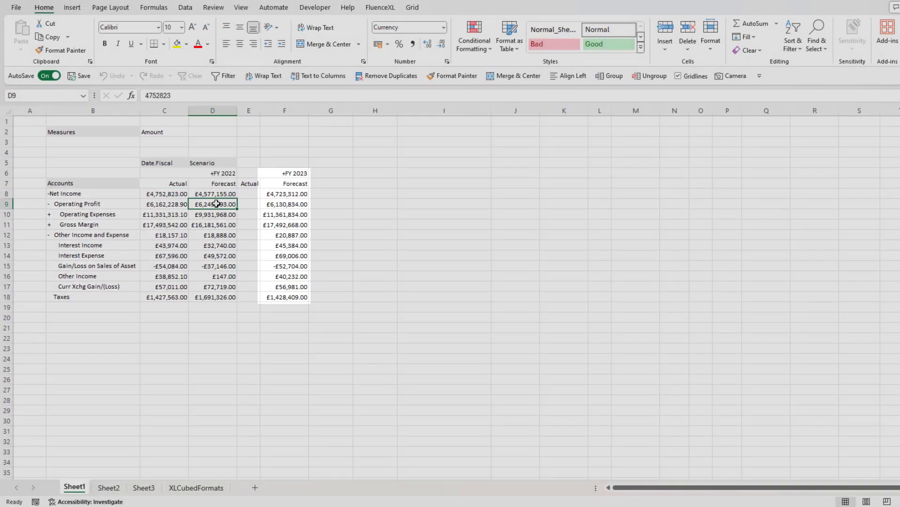
- Open the grid's report design and convert its Date.Fiscal and Scenario columns into a tuple set
right_click(216, 203)
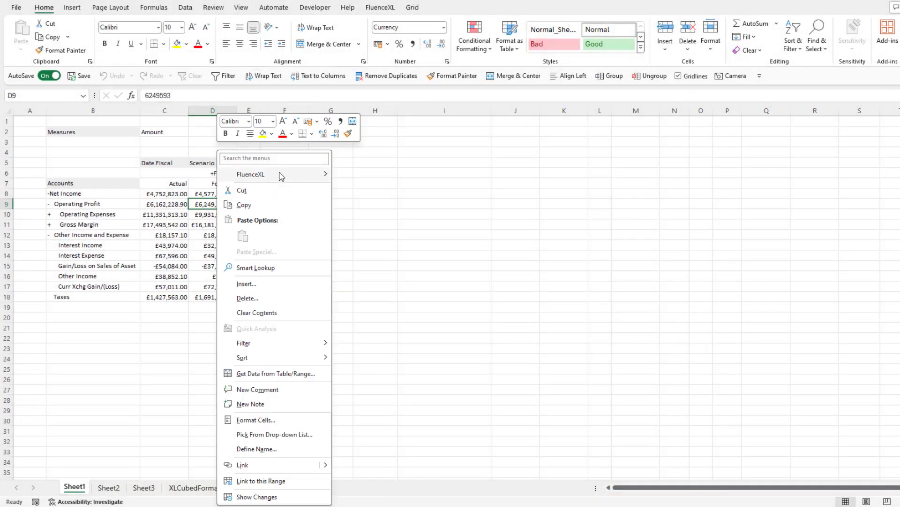
mouse_move(302, 176)
left_click(369, 190)
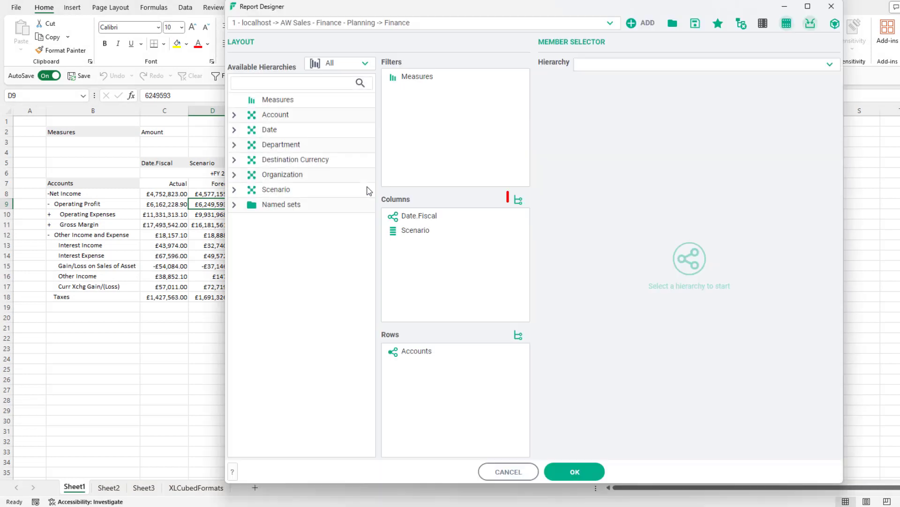
left_click(464, 219)
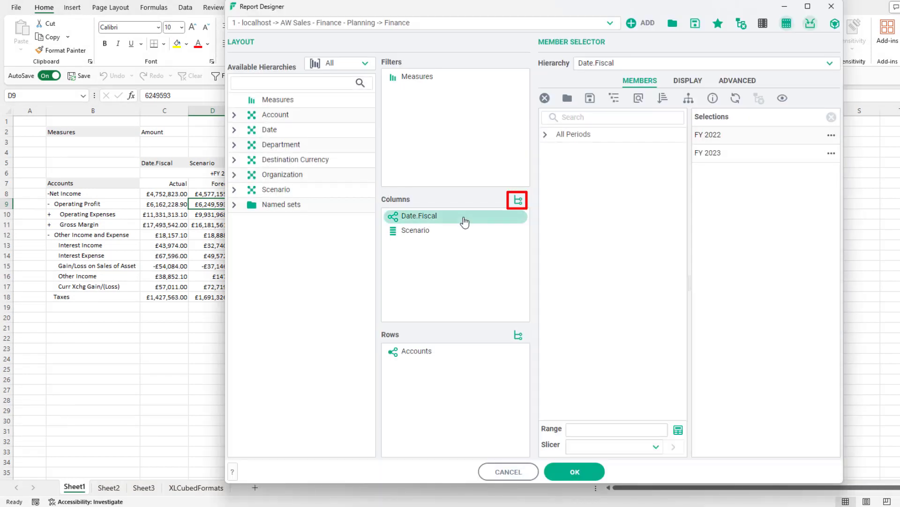
left_click(519, 201)
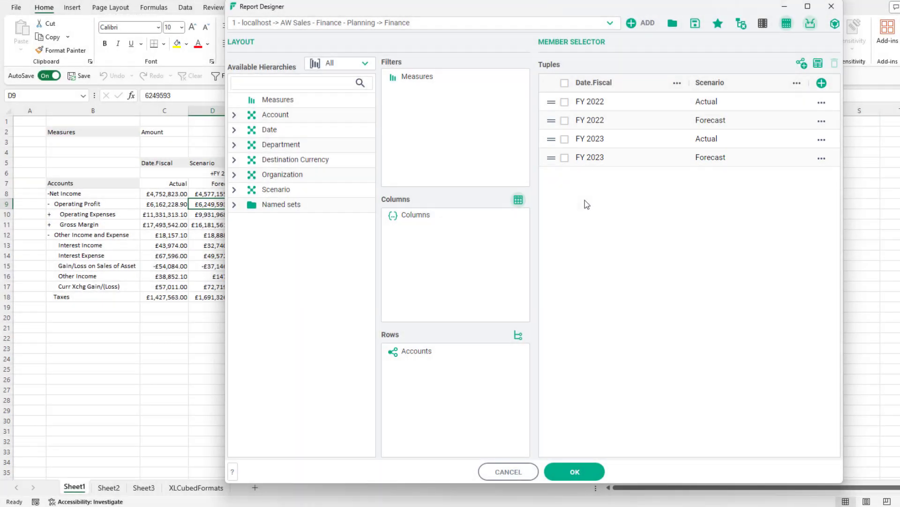
- Delete the FY 2022 Forecast and FY 2023 Actual tuples from the columns and apply the design to the grid
left_click(565, 120)
left_click(566, 139)
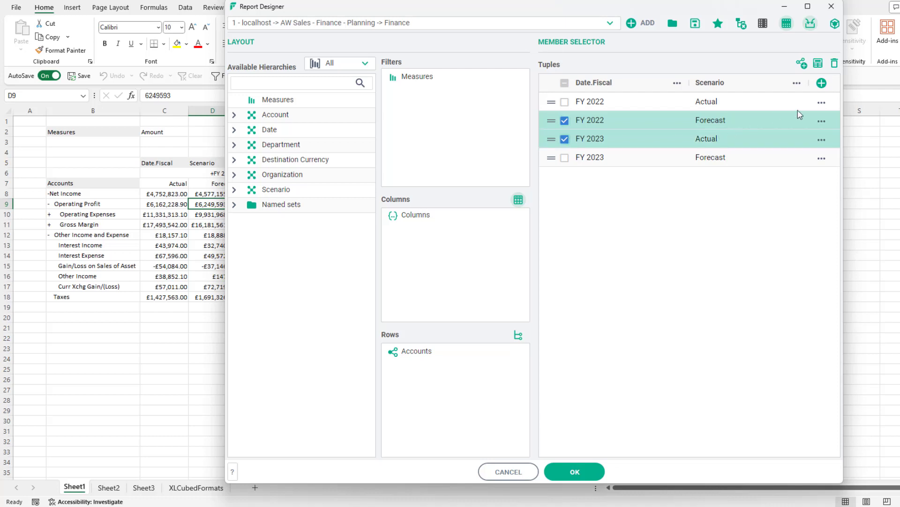
left_click(834, 69)
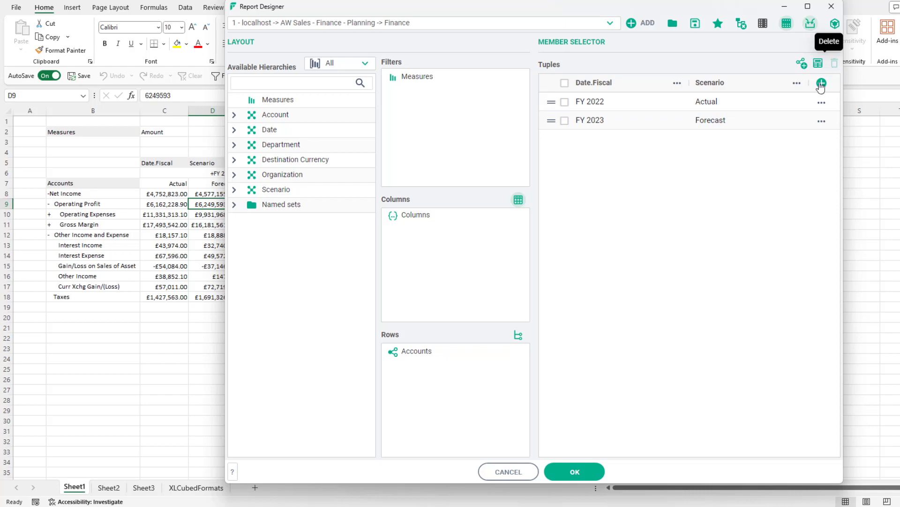
left_click(574, 471)
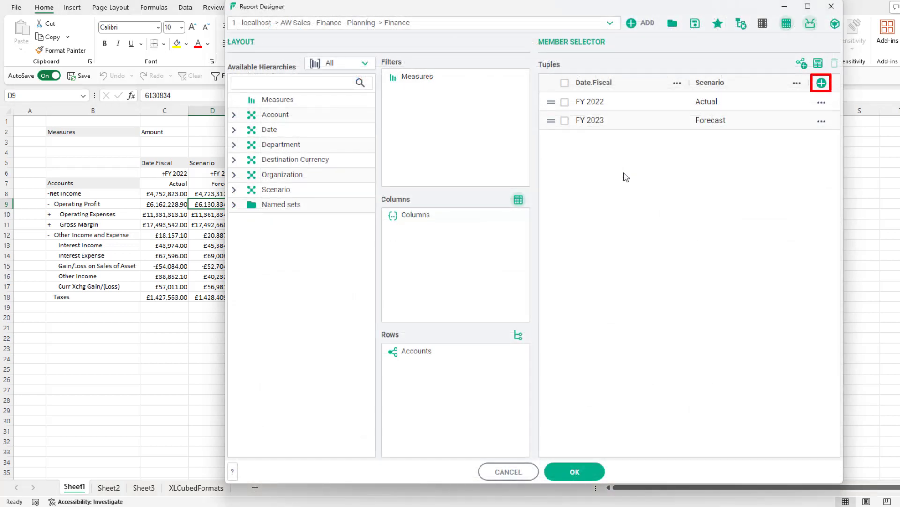
- Duplicate the FY 2022 Actual tuple, set the copy's Scenario to Budget, and apply the design
right_click(717, 104)
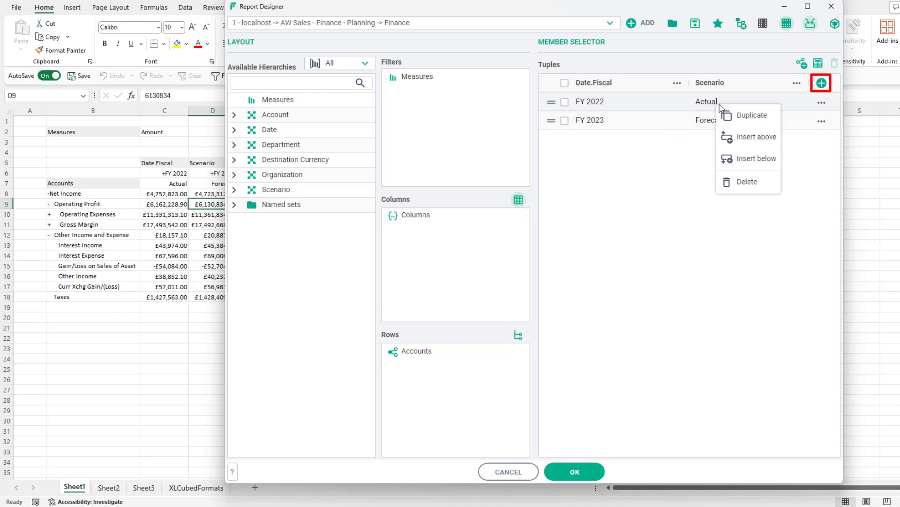
left_click(747, 114)
left_click(747, 121)
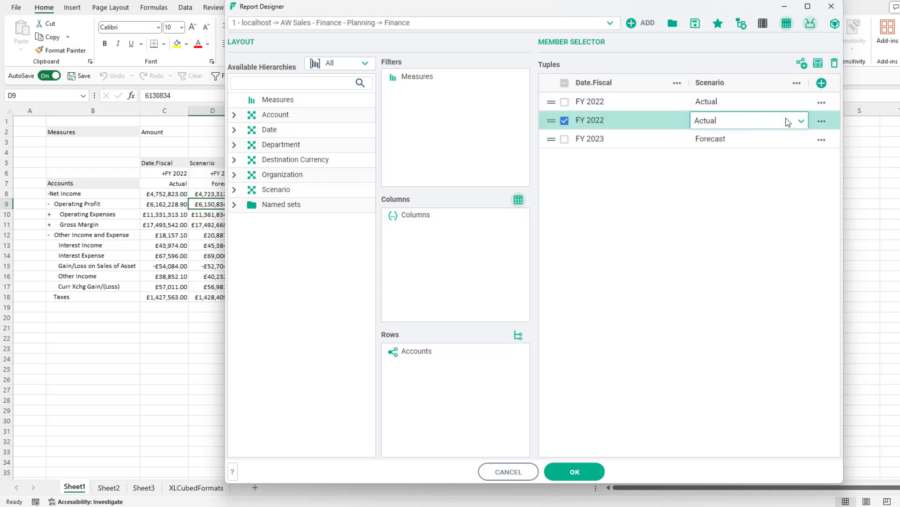
left_click(801, 121)
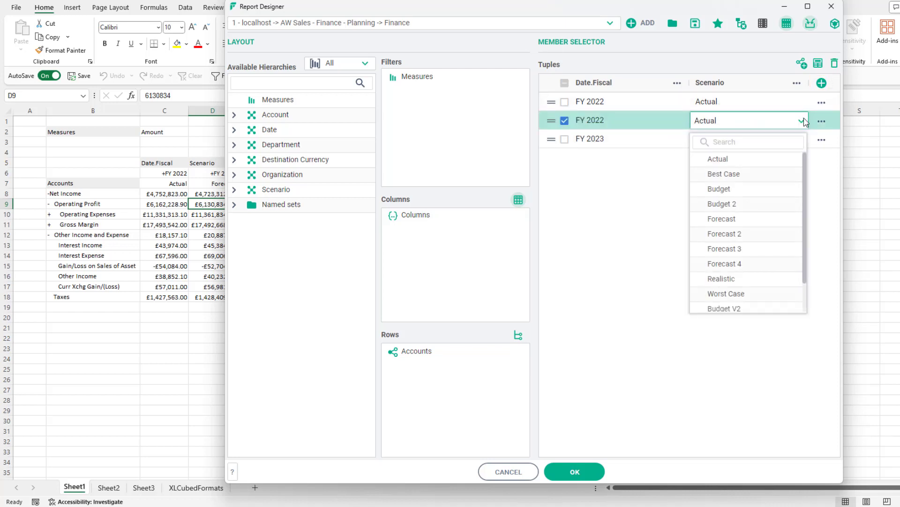
left_click(743, 193)
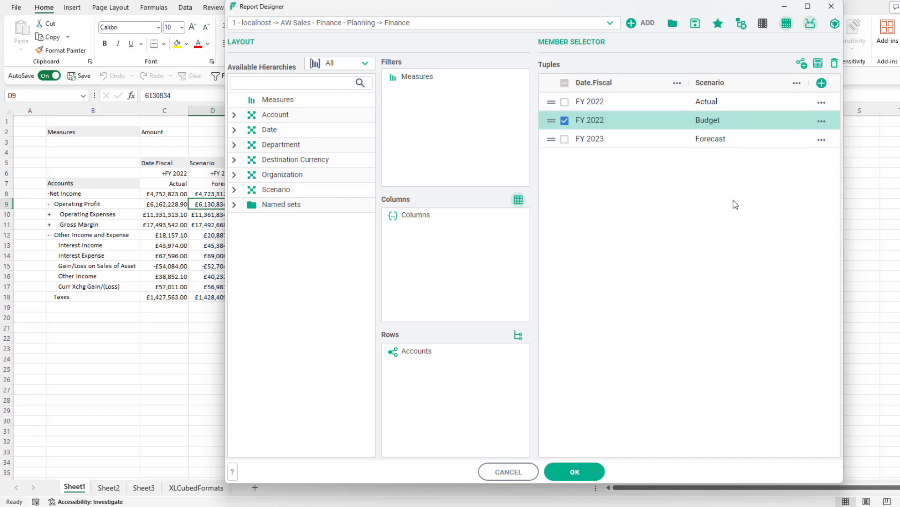
left_click(575, 469)
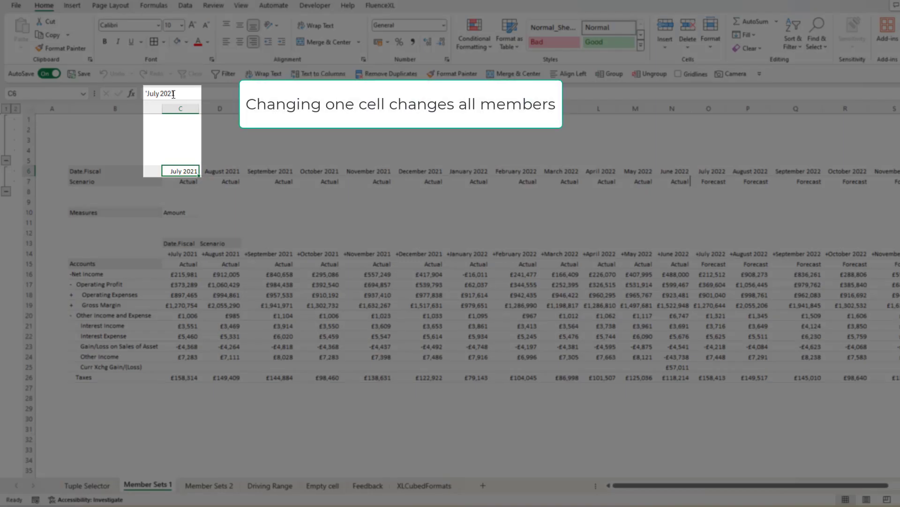
- Change the first Date.Fiscal member in cell C6 of Member Sets 1 to July 2020
left_click_drag(172, 93, 178, 93)
type("0")
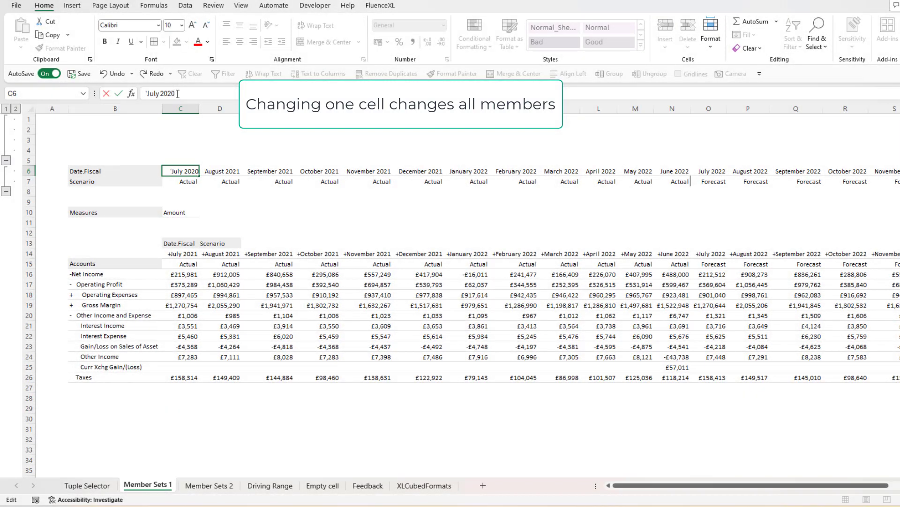
key("Return")
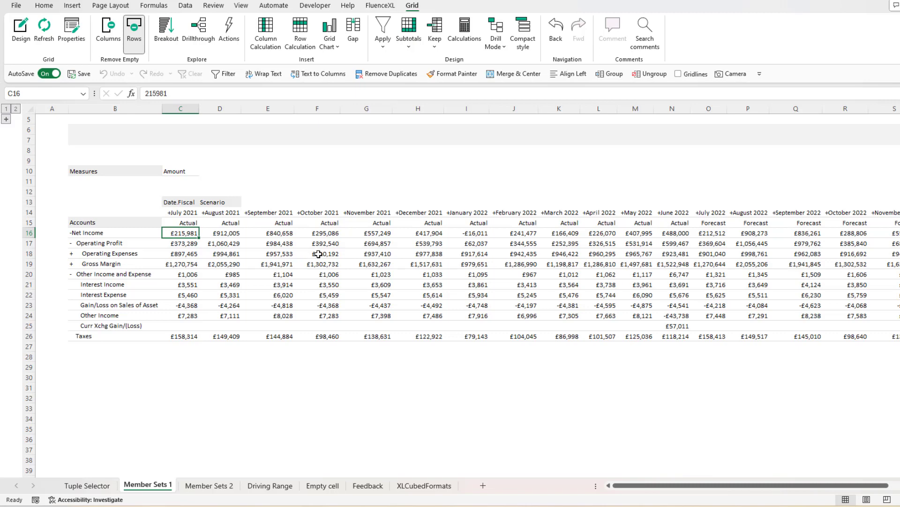
- Review the grid's column tuples, convert the set to an Excel range starting at cell B6, and apply the design
double_click(318, 254)
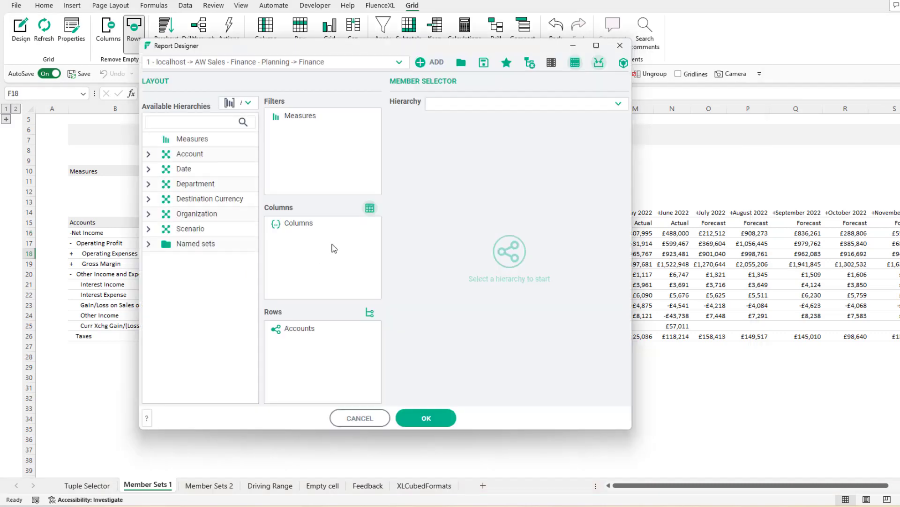
left_click(351, 227)
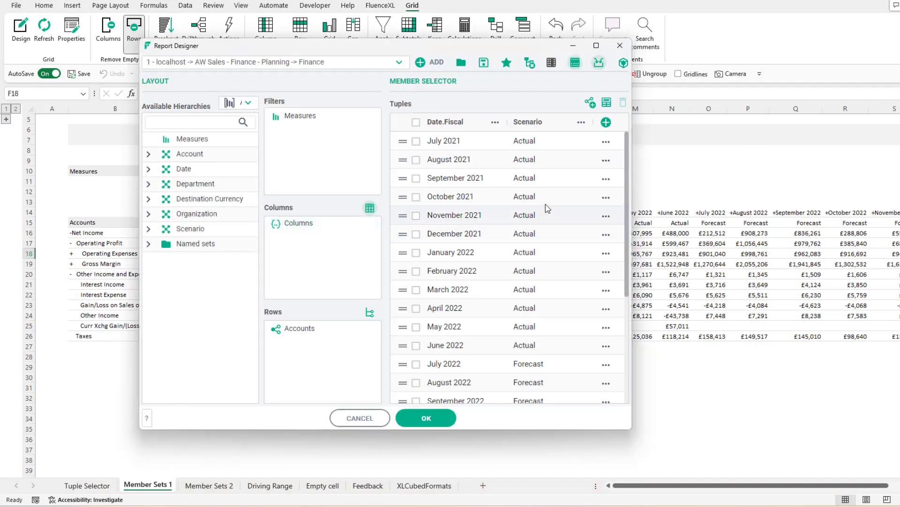
scroll(558, 202, "down", 5)
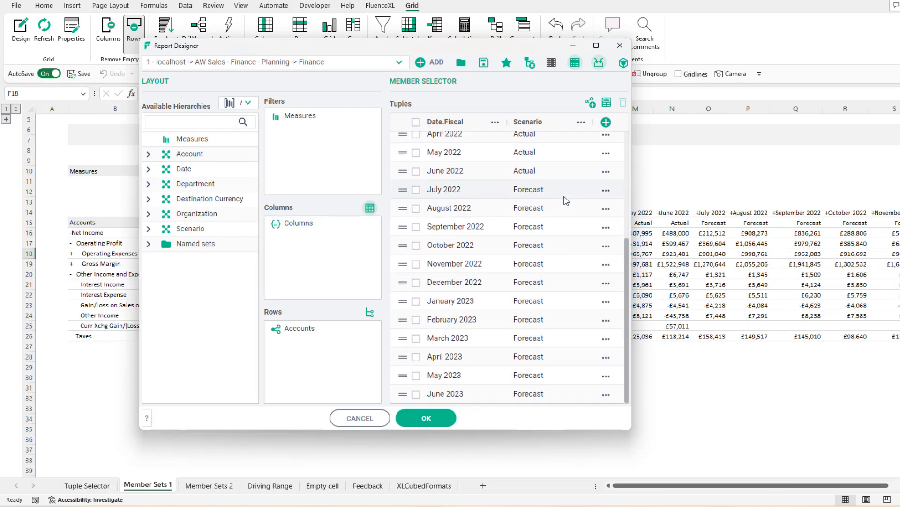
scroll(566, 200, "up", 5)
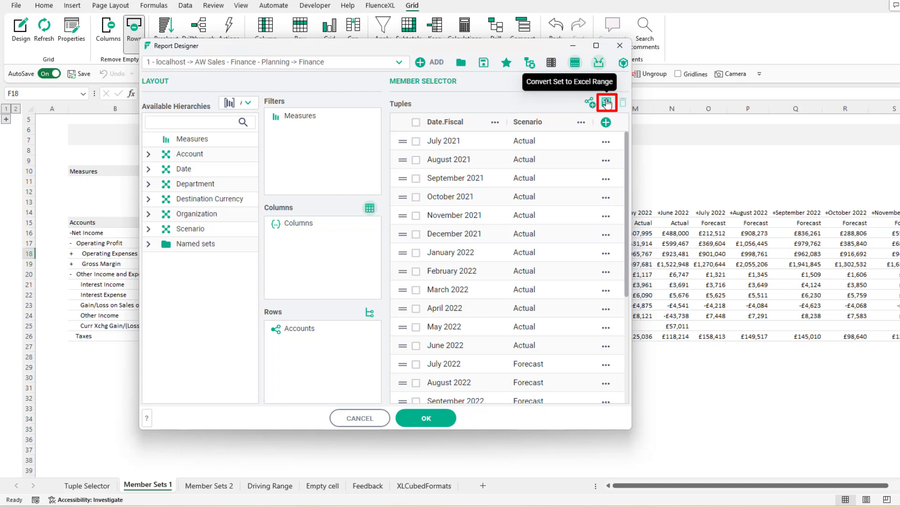
left_click(606, 103)
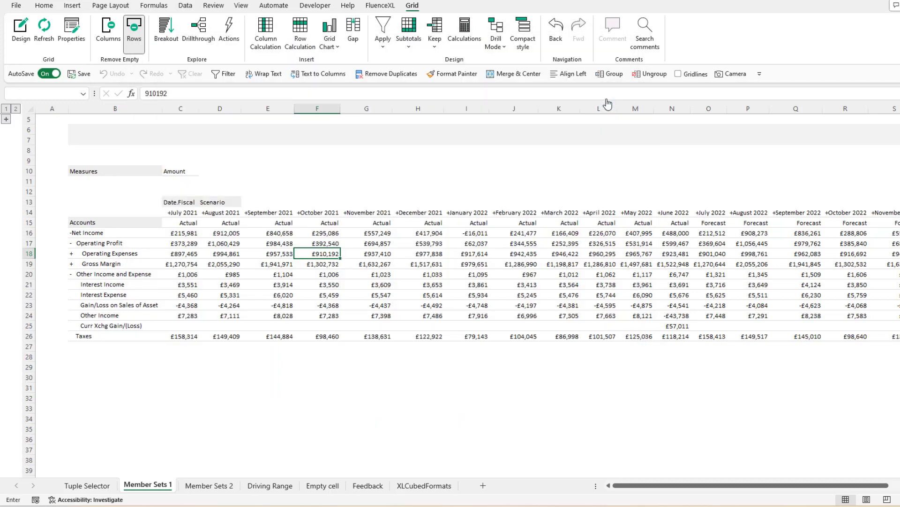
left_click(109, 130)
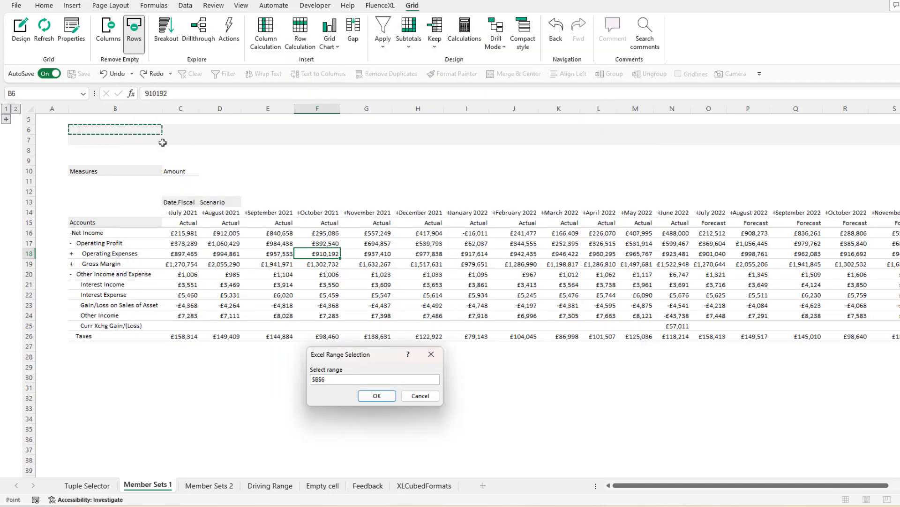
left_click(392, 399)
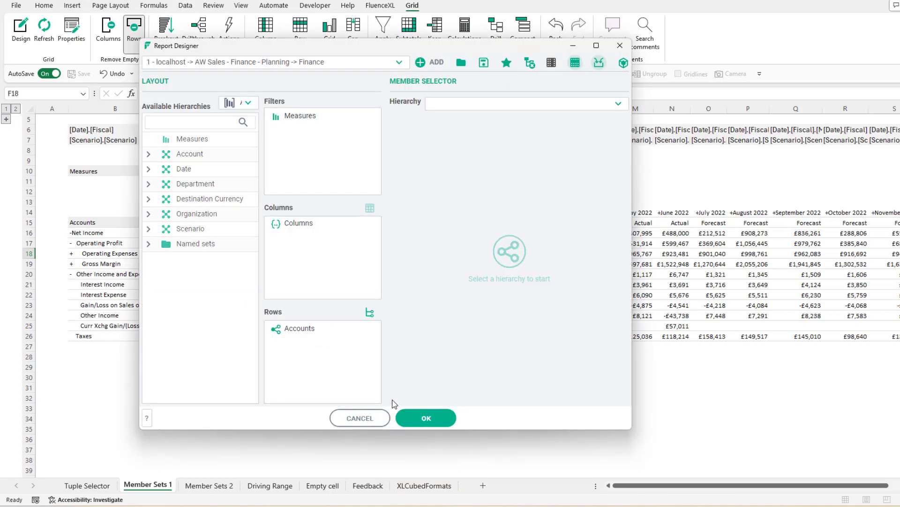
left_click(428, 418)
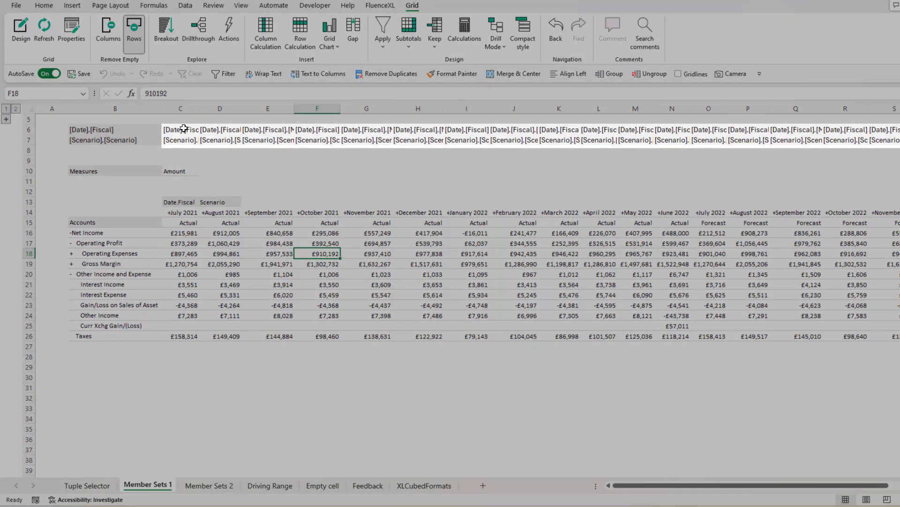
- Inspect the unique names in C6 and C7, then overwrite rows 6 and 7 with a copy of the grouped rows 2 and 3
left_click(184, 128)
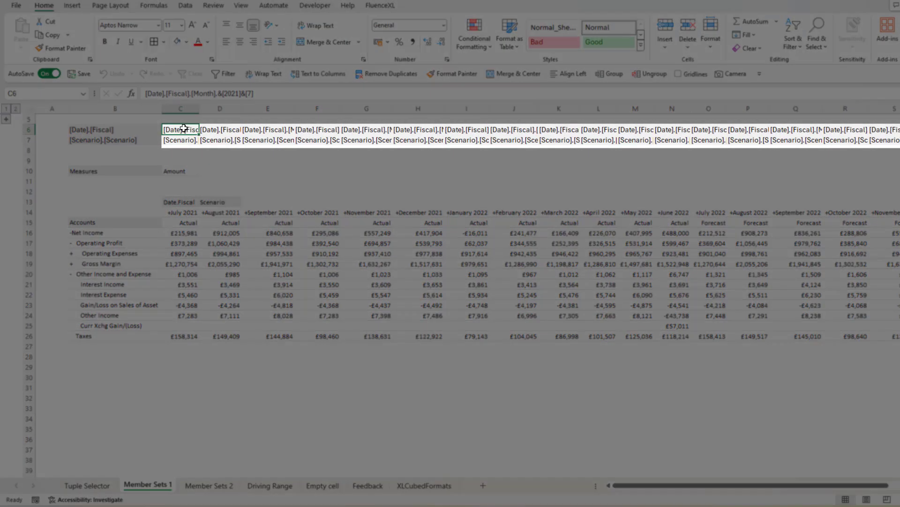
left_click(183, 140)
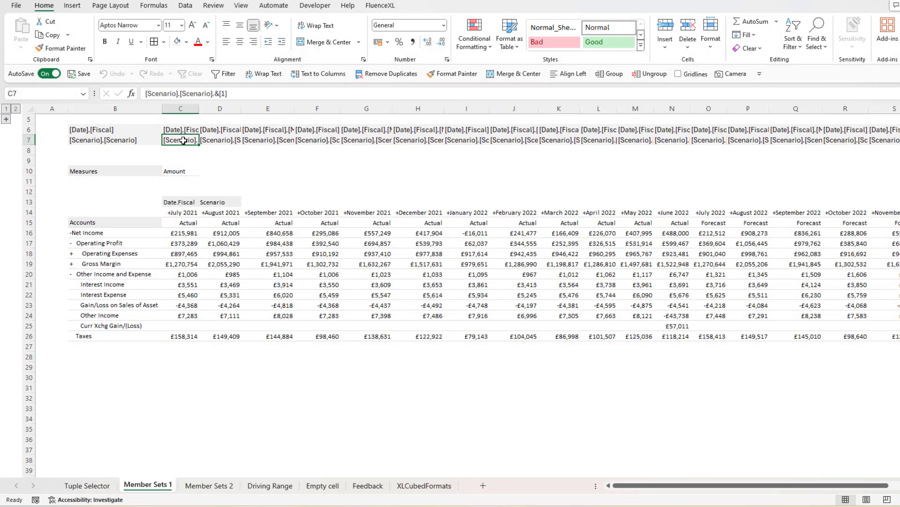
left_click(6, 119)
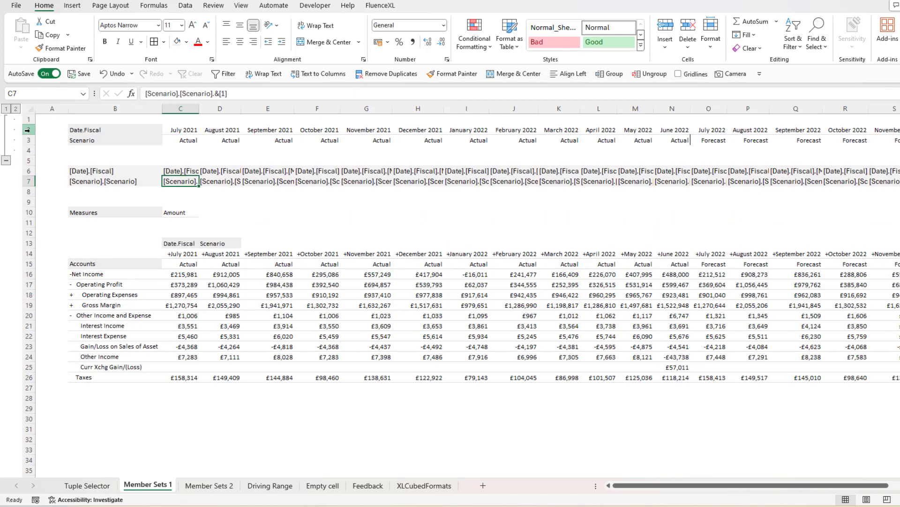
left_click_drag(28, 130, 31, 136)
key("ctrl+c")
left_click_drag(28, 171, 28, 181)
key("Return")
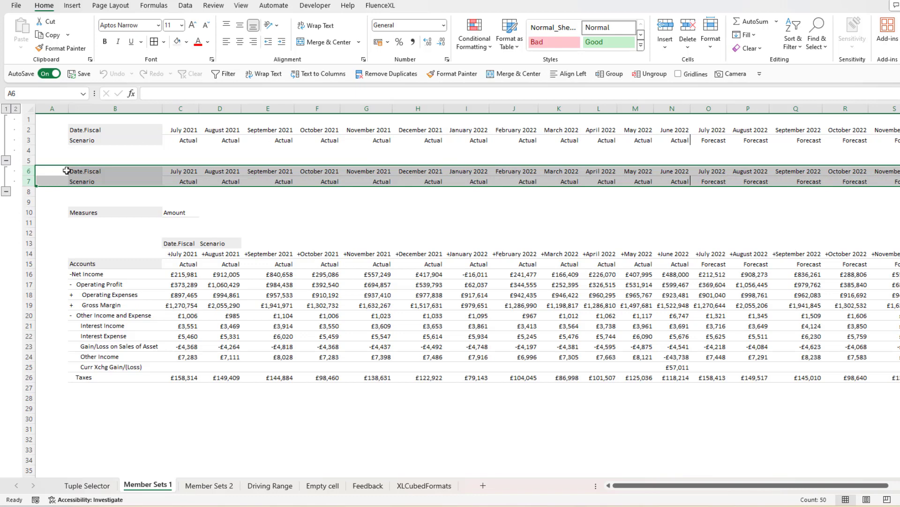
- Examine the Date.Fiscal entries in C6, D6 and G6 to see how each month refers to the preceding cell
left_click(178, 170)
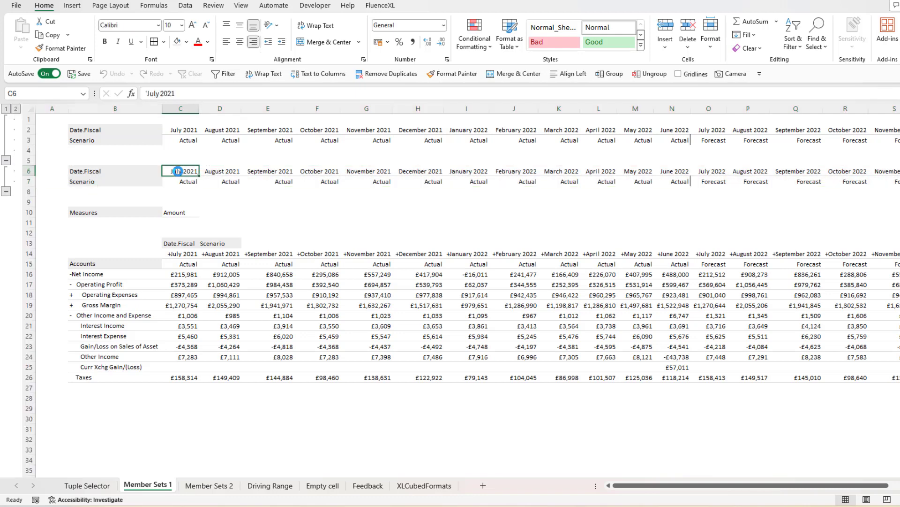
left_click(213, 171)
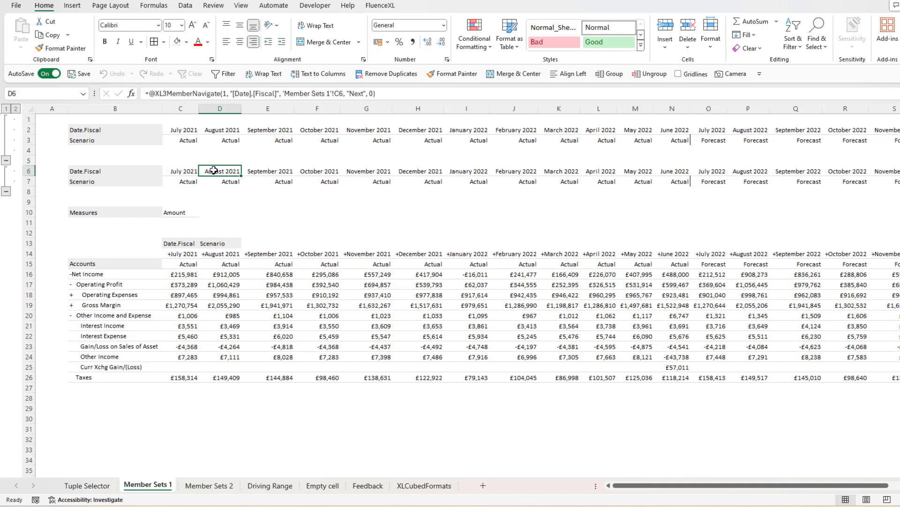
double_click(213, 171)
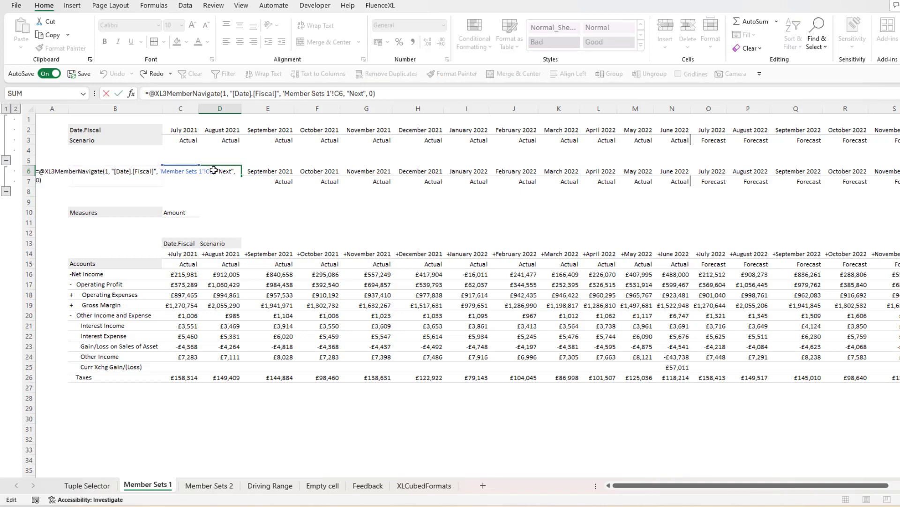
key("Escape")
left_click(387, 170)
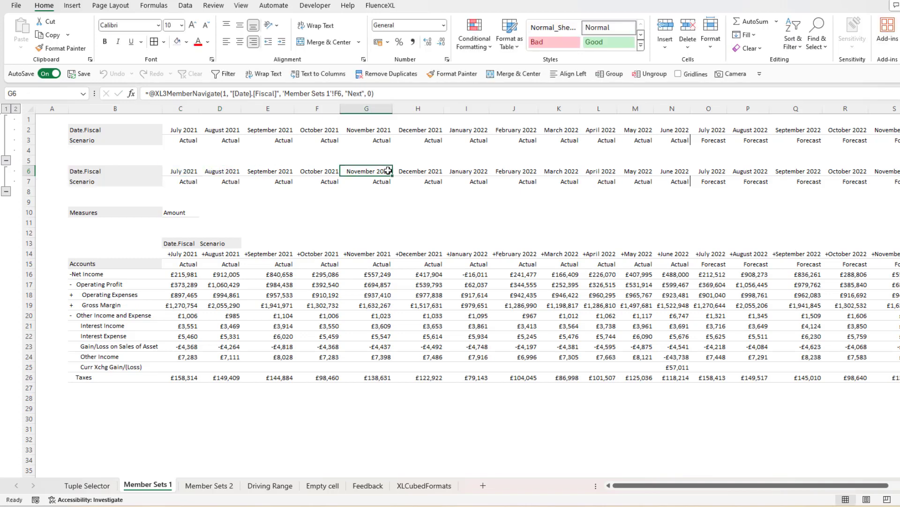
double_click(388, 170)
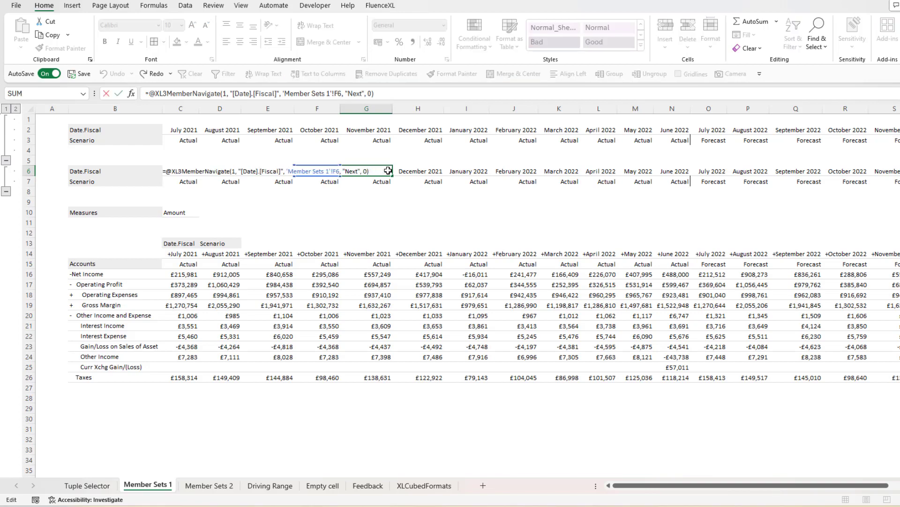
key("Escape")
- Set the starting month in cell C6 to July 2020 so the chained months and grid update
left_click(196, 170)
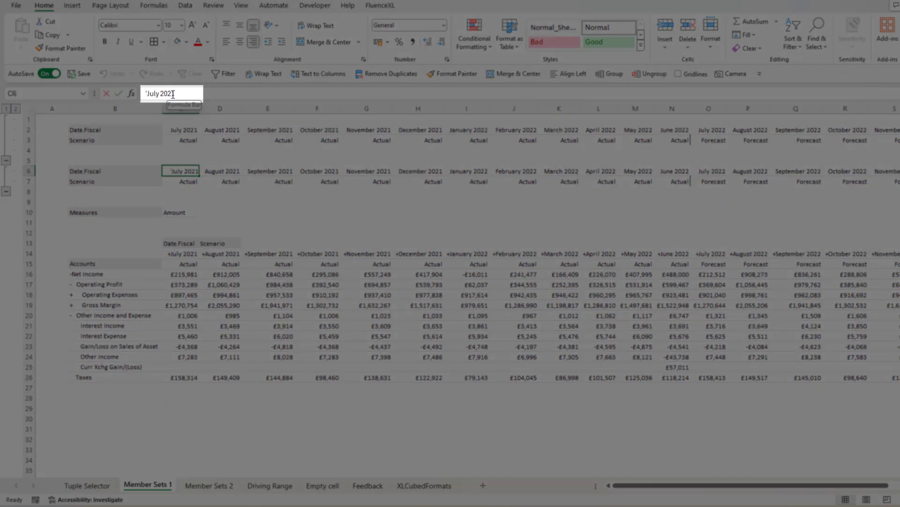
left_click(174, 94)
key("BackSpace")
type("0")
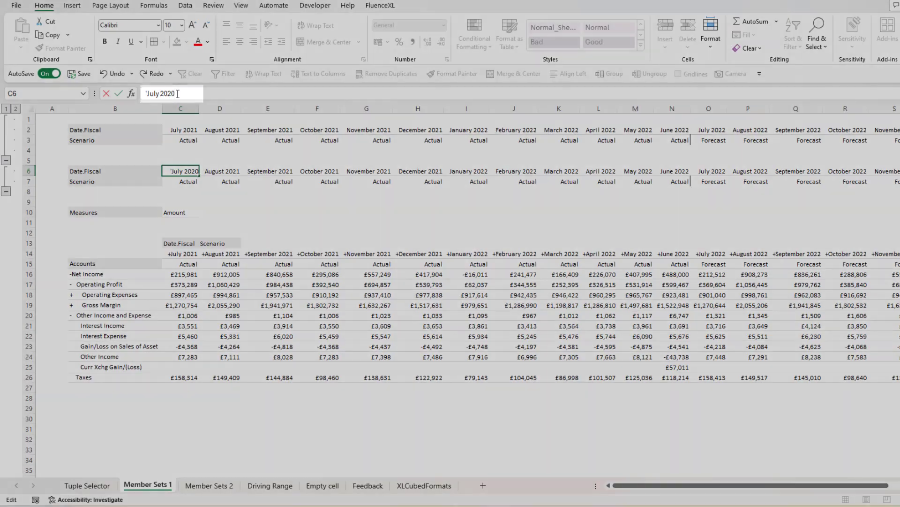
key("Return")
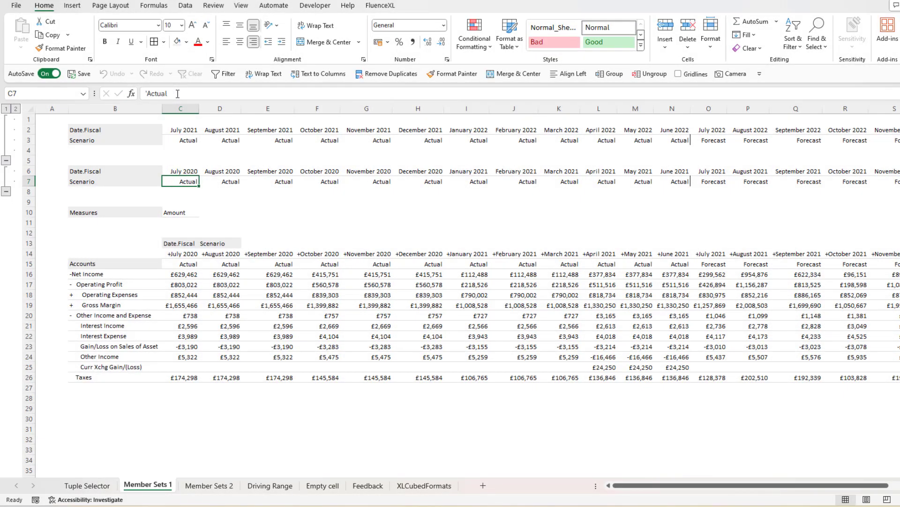
- On the Member Sets 2 sheet, start defining an Excel member set for the grid, captioned MyColumns
key("ctrl+Page_Down")
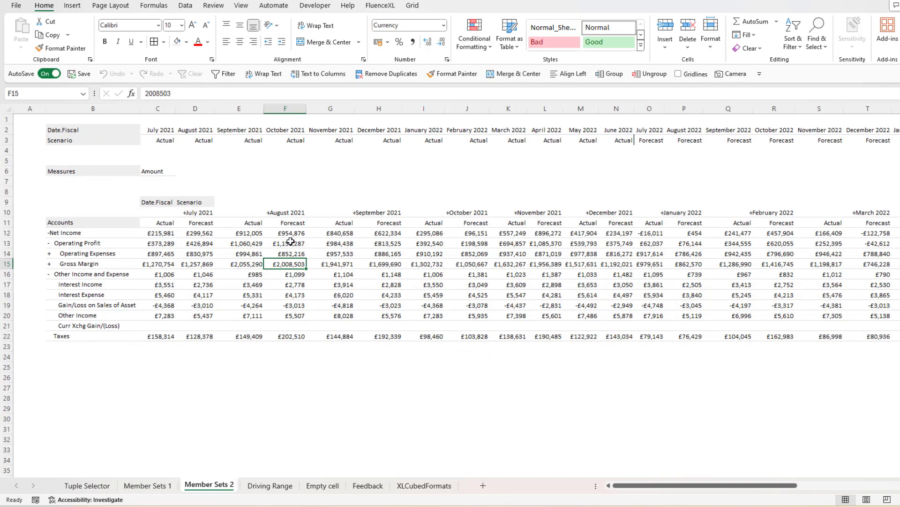
left_click(291, 241)
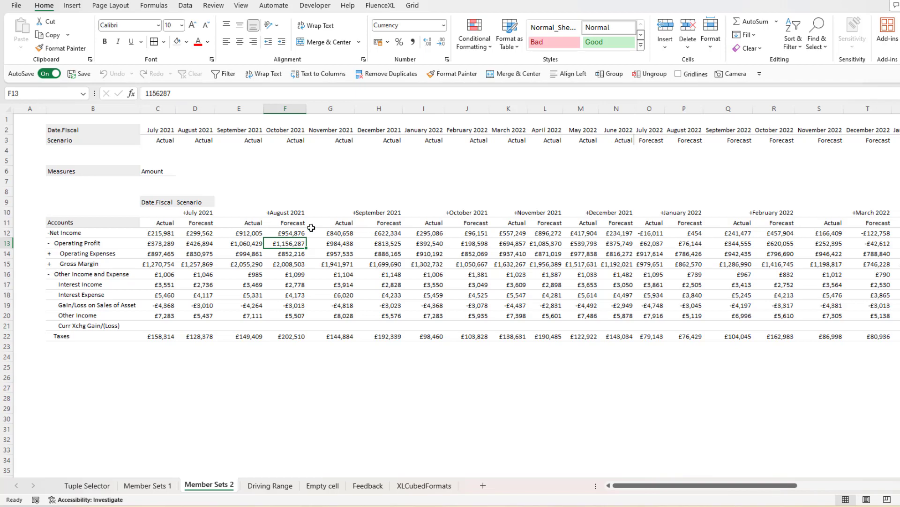
left_click(414, 6)
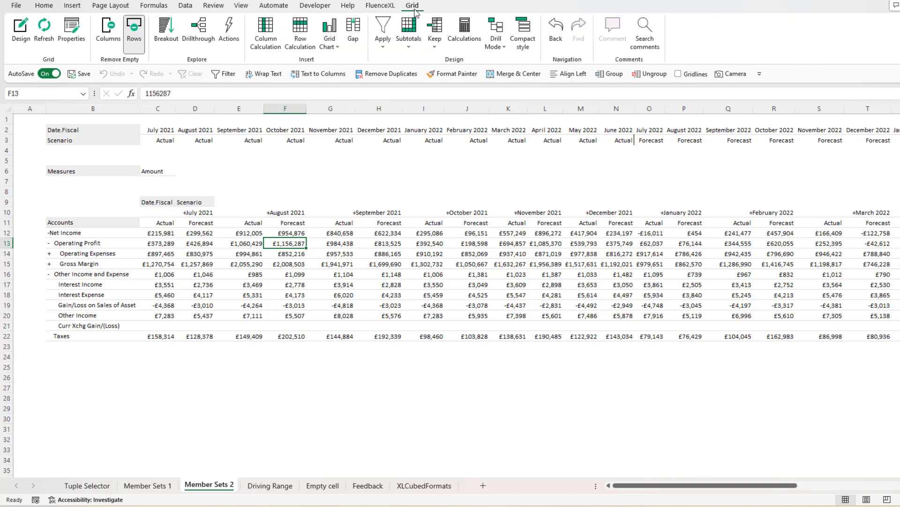
left_click(434, 35)
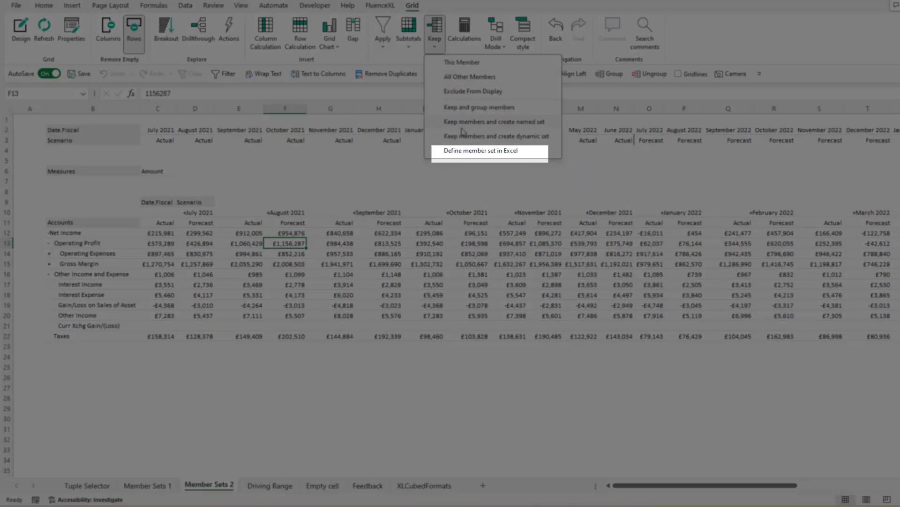
left_click(466, 153)
left_click(507, 128)
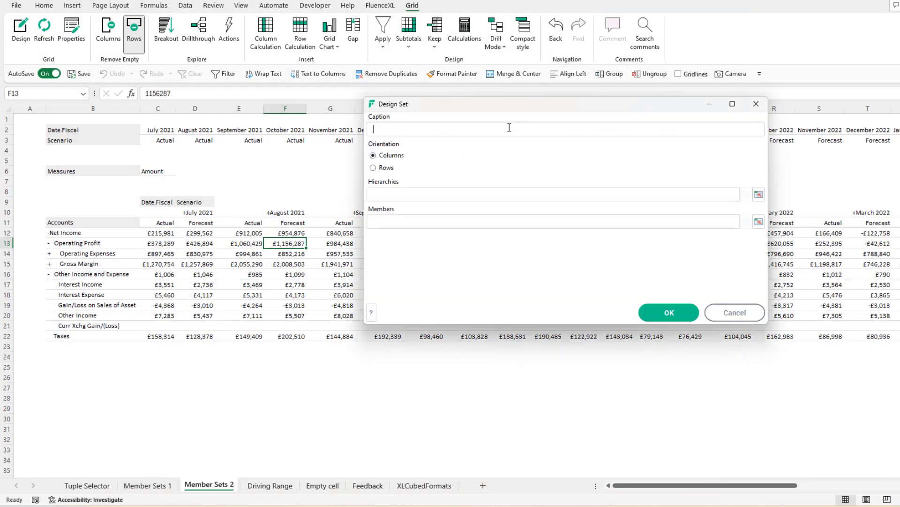
type("MyColumns")
- Set the MyColumns set's hierarchies to B2:B3 and its members to C2:Z3, and apply the definition
left_click(758, 193)
left_click_drag(101, 130, 101, 140)
left_click(377, 396)
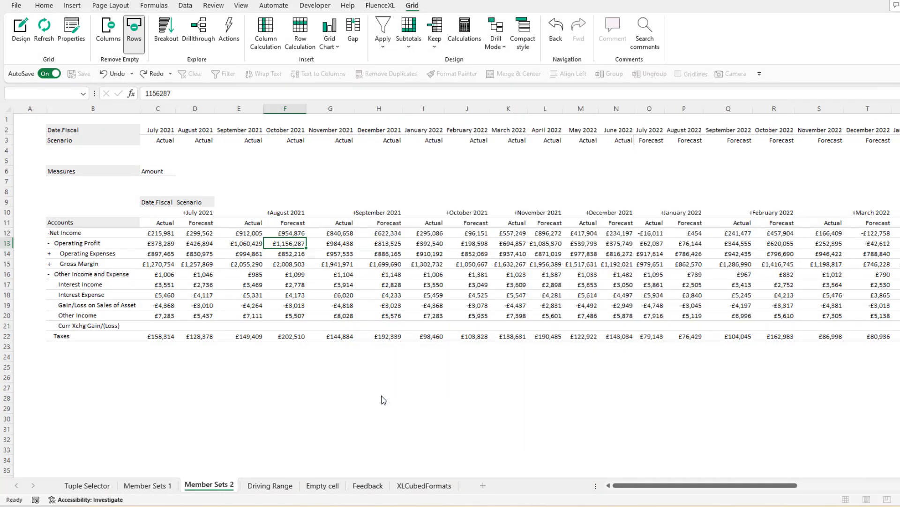
left_click(758, 220)
left_click(165, 130)
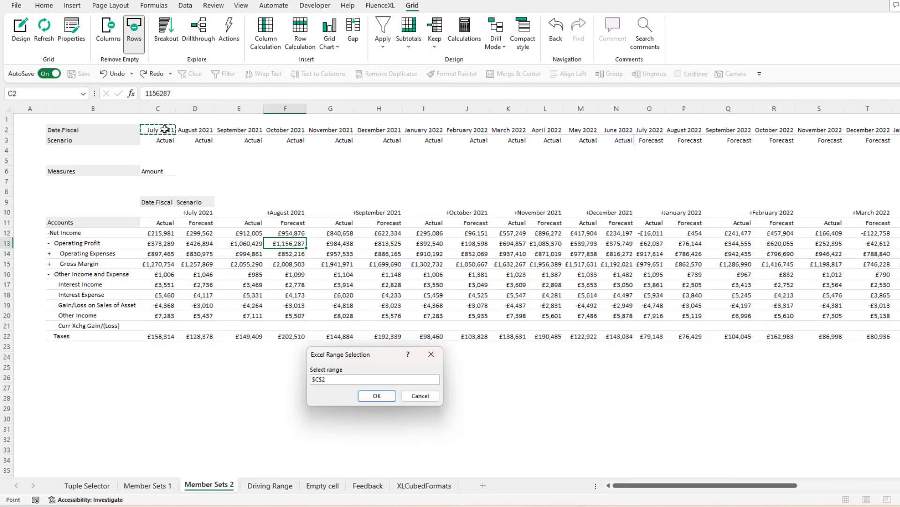
key("ctrl+shift+Right")
key("ctrl+shift+Down")
key("Return")
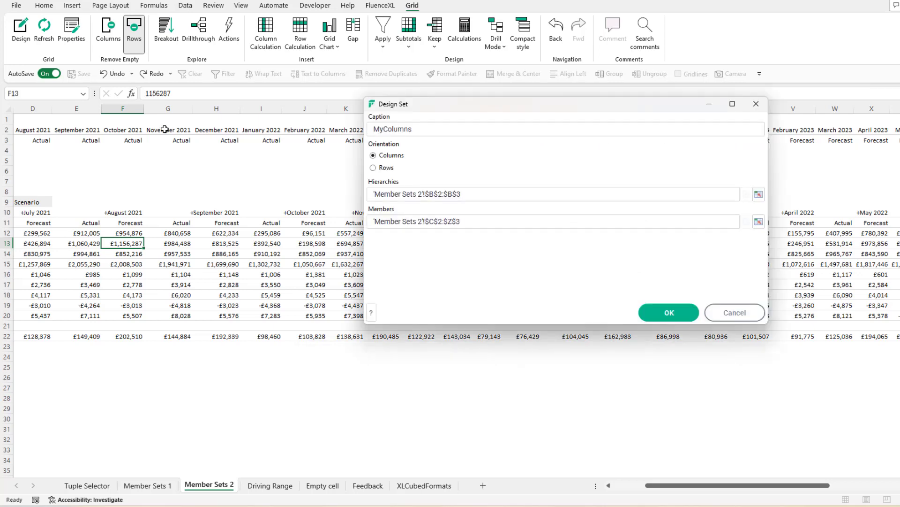
left_click(668, 313)
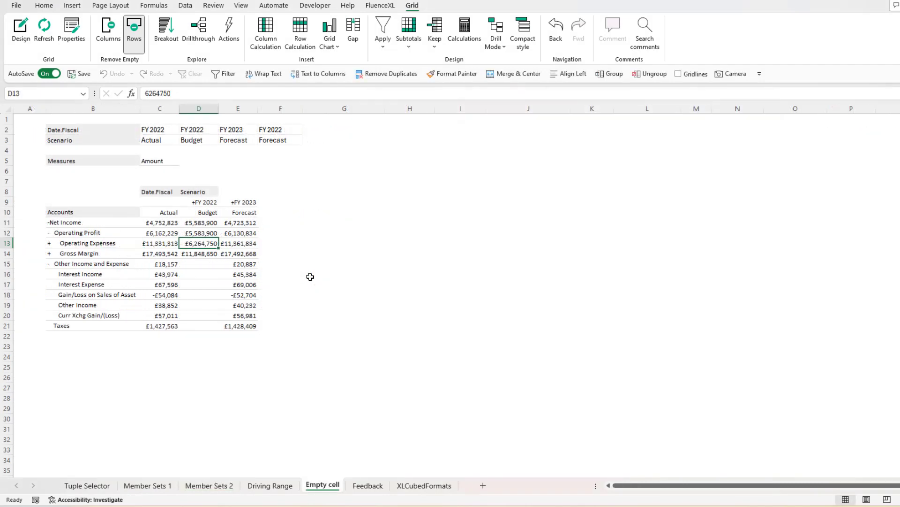
- Inspect the Columns set definition in the Empty cell sheet's grid design, leaving it unchanged
double_click(201, 244)
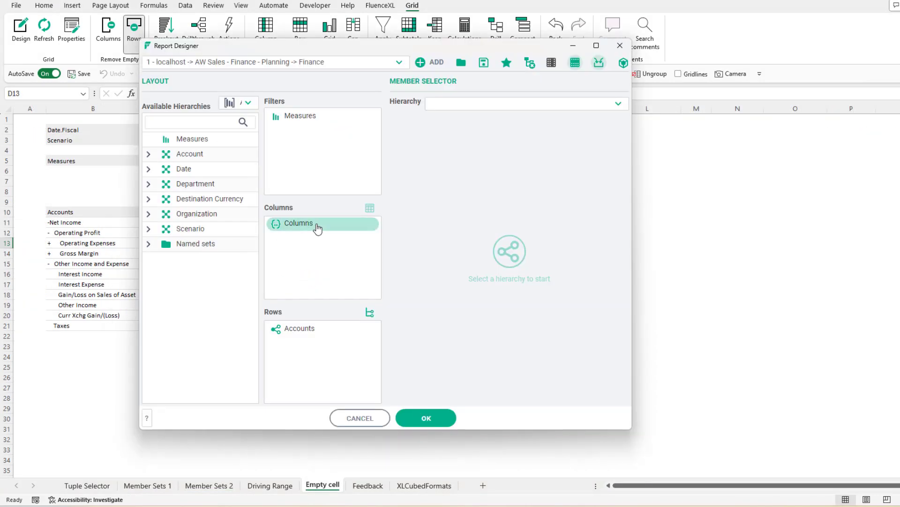
double_click(318, 228)
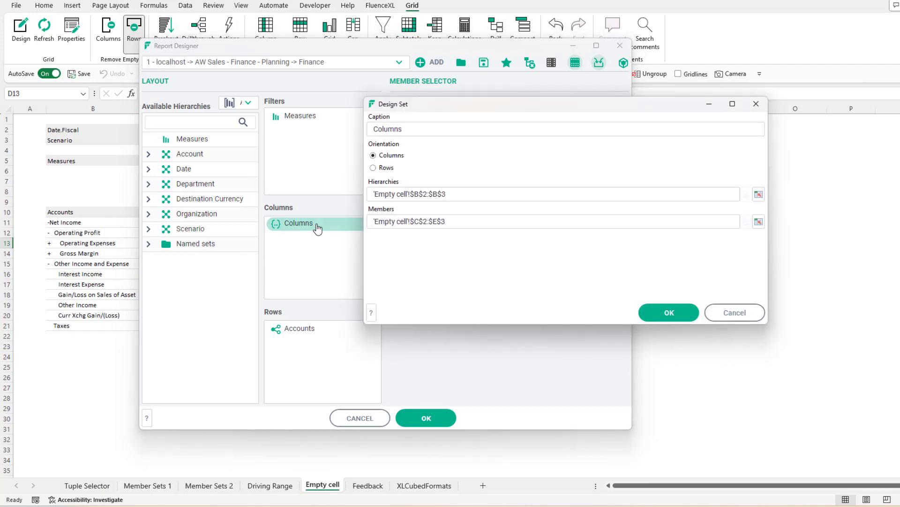
left_click(735, 312)
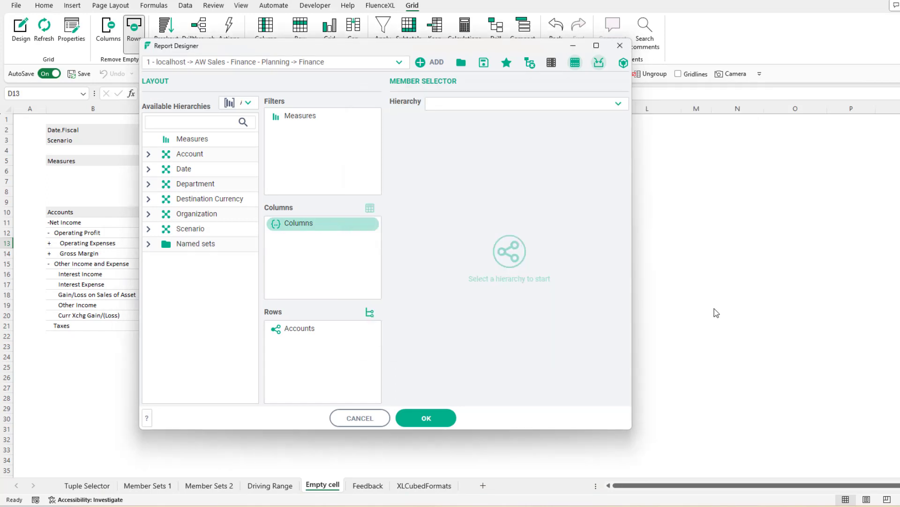
left_click(352, 415)
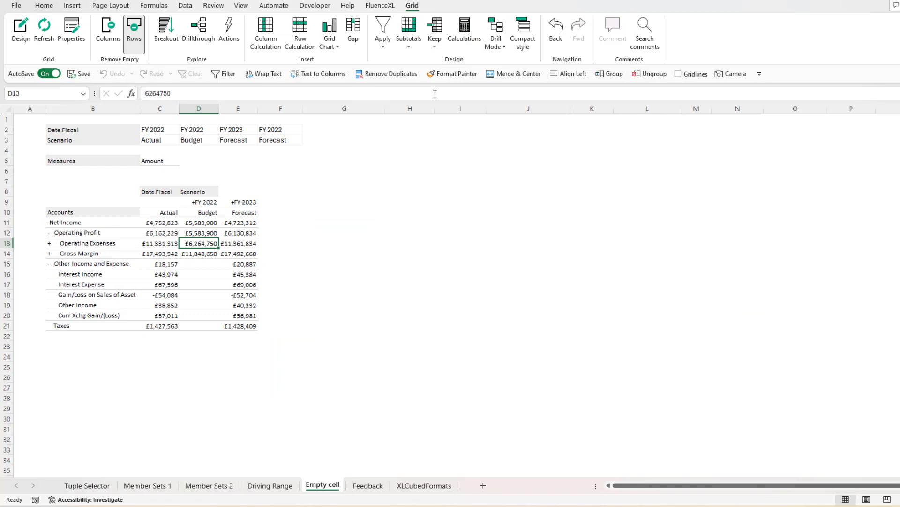
- Redefine the Empty cell grid's Columns member set in Excel so its members range is C2:F3
left_click(440, 46)
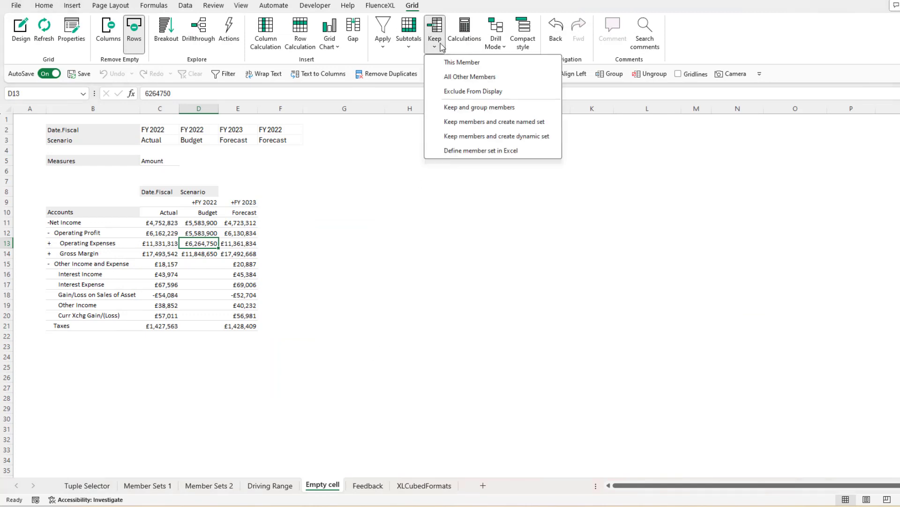
left_click(473, 151)
left_click_drag(431, 221, 438, 222)
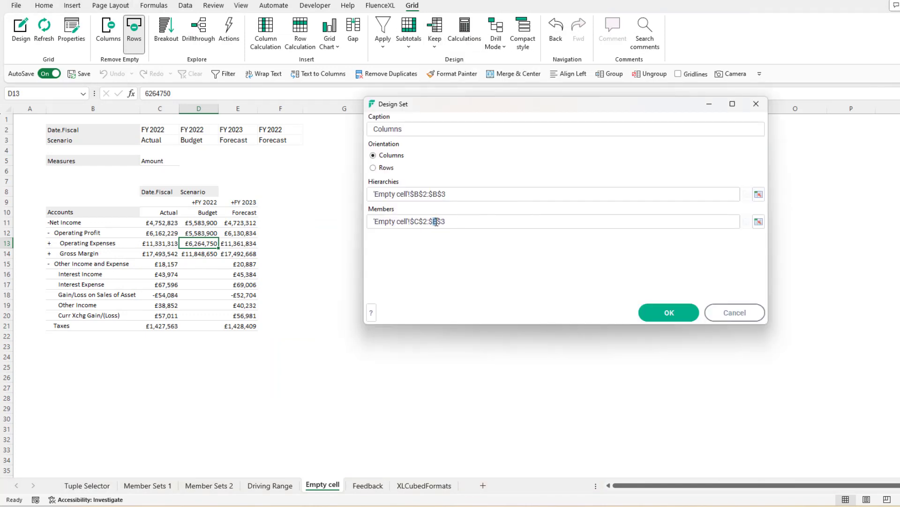
type("F")
left_click(667, 311)
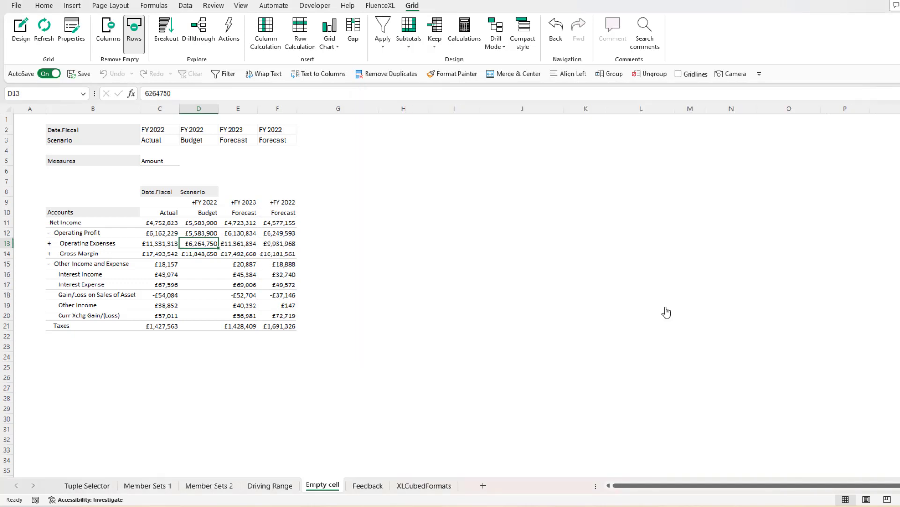
- Clear the Scenario entry in F3, below the last FY 2022 column member
left_click(285, 140)
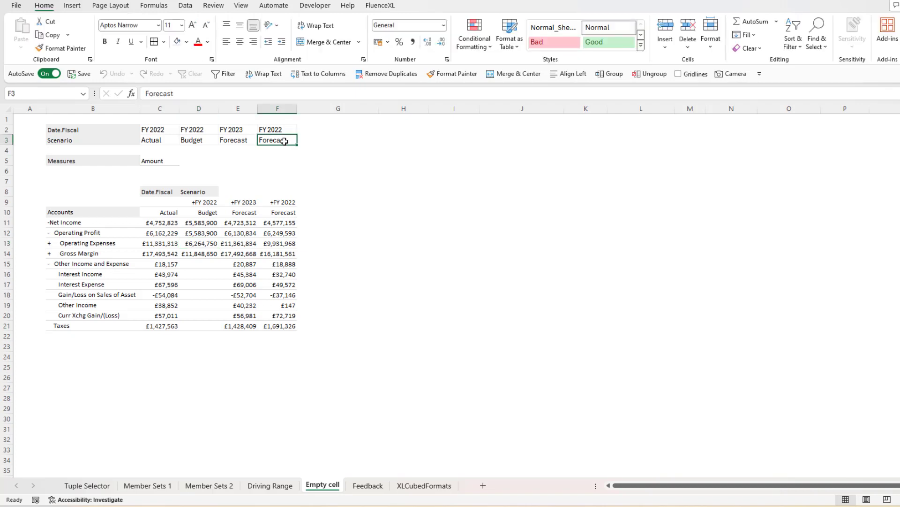
key("Delete")
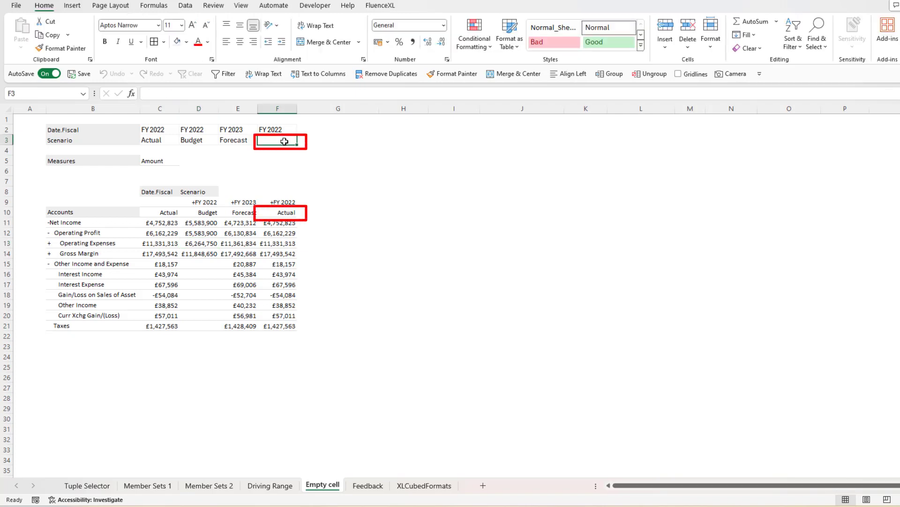